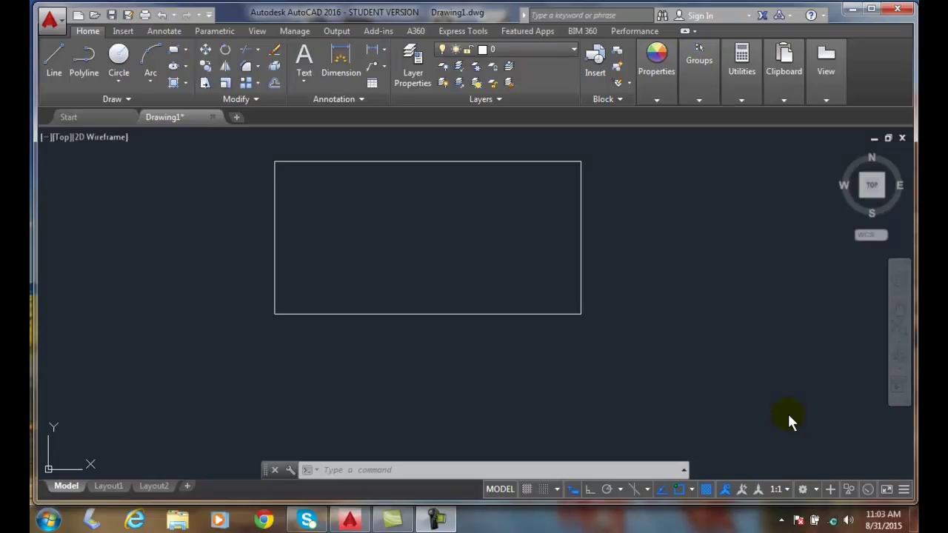
- Turn on the Extension object snap and turn off the Intersection snap
{"action": "right_click", "coordinate": [681, 489]}
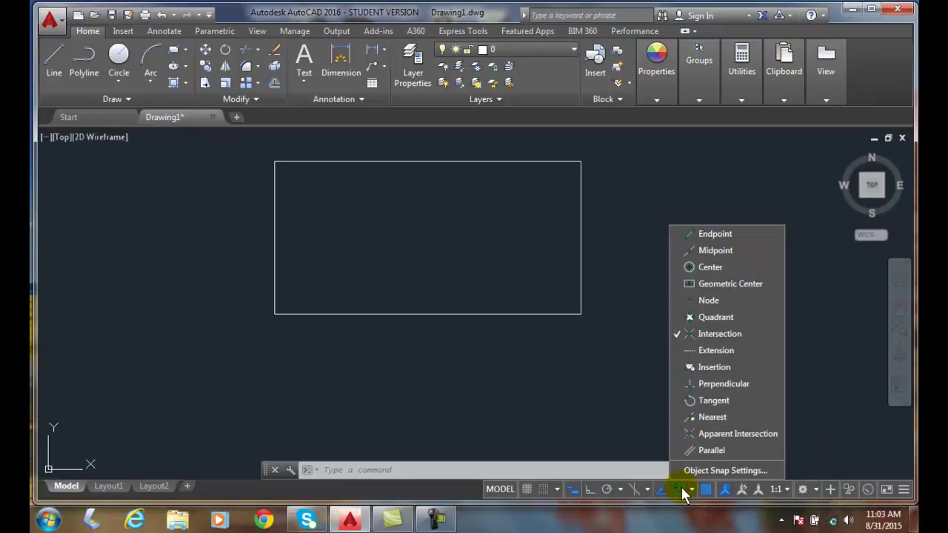
{"action": "left_click", "coordinate": [678, 350]}
{"action": "left_click", "coordinate": [678, 335]}
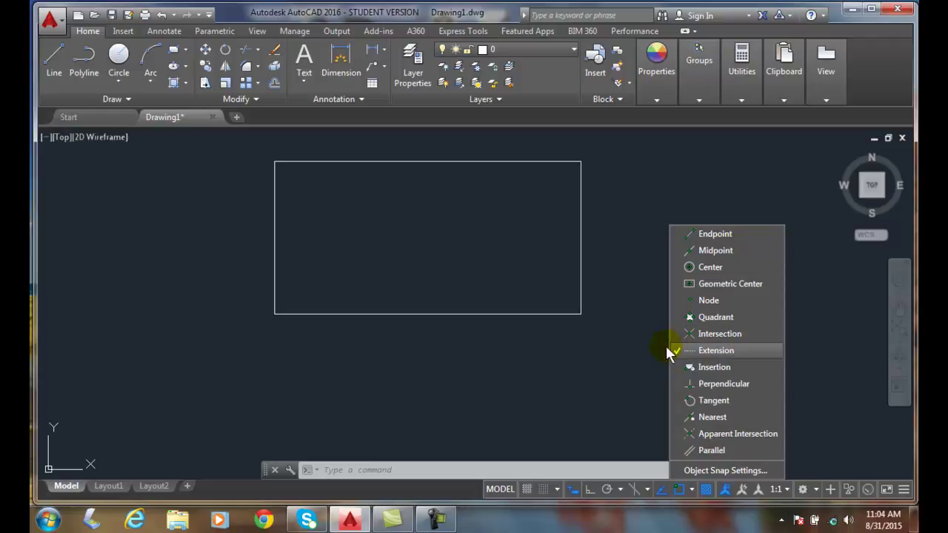
{"action": "left_click", "coordinate": [627, 360]}
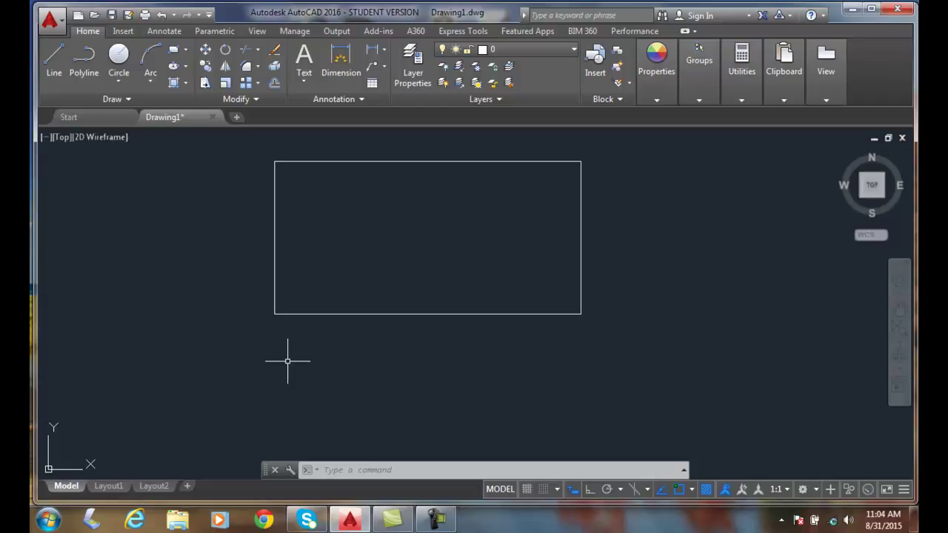
- Start a line 0.8 below the rectangle's lower-left corner and run it beneath the lower-right corner
{"action": "left_click", "coordinate": [57, 63]}
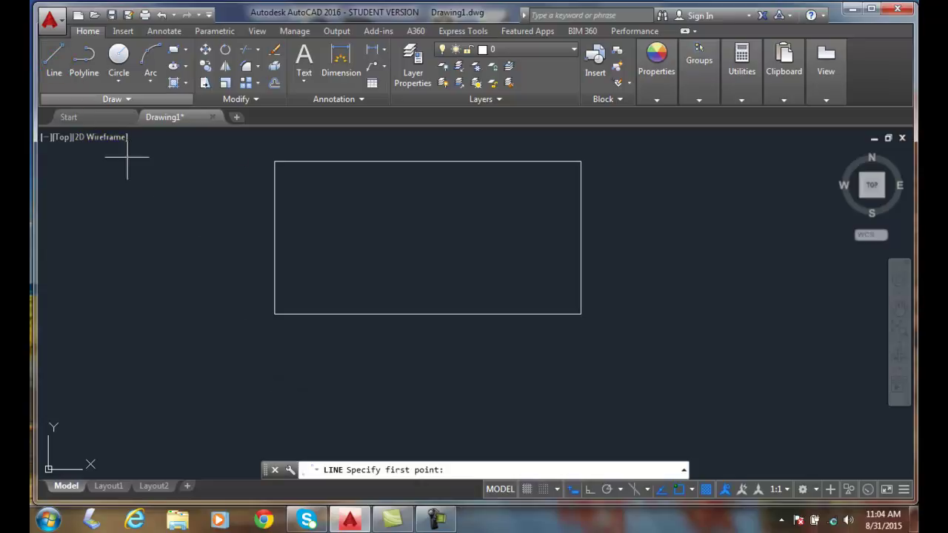
{"action": "left_click", "coordinate": [274, 376]}
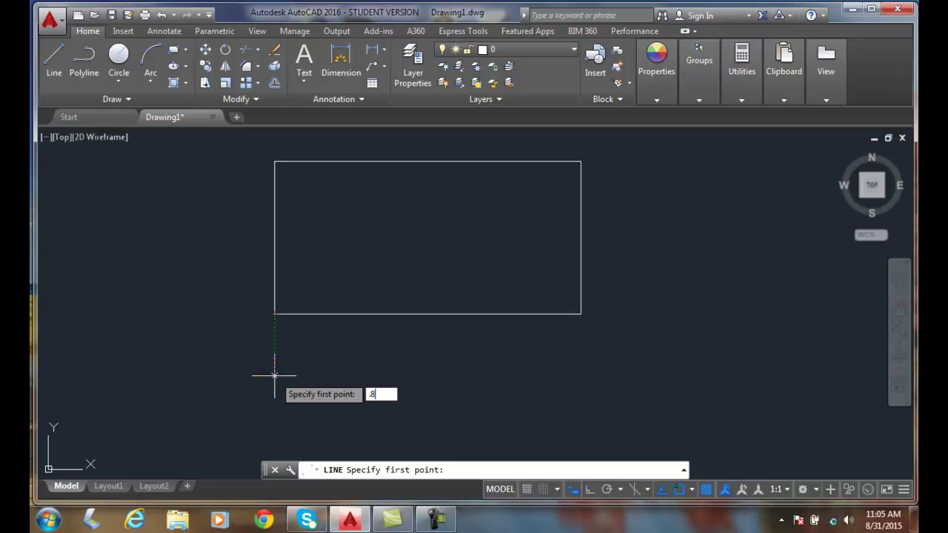
{"action": "key", "text": "Return"}
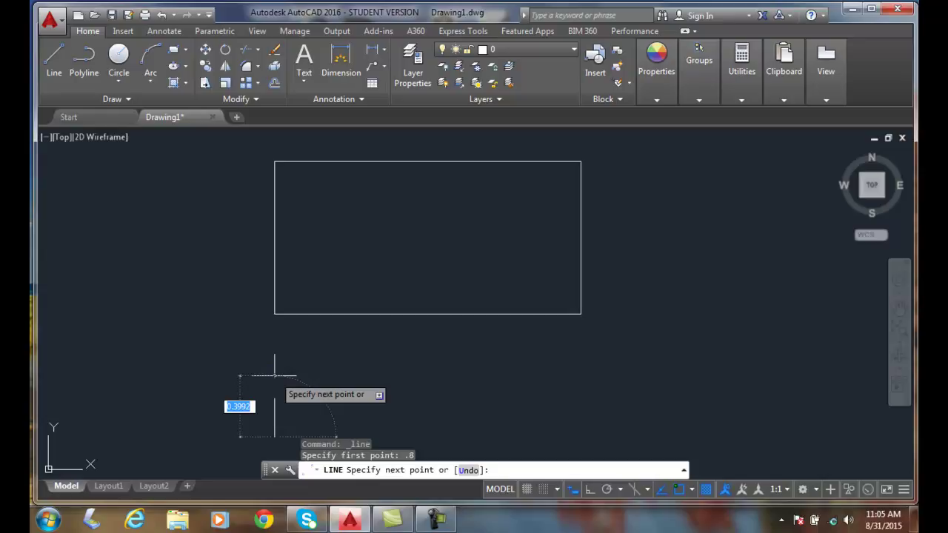
{"action": "left_click", "coordinate": [579, 437]}
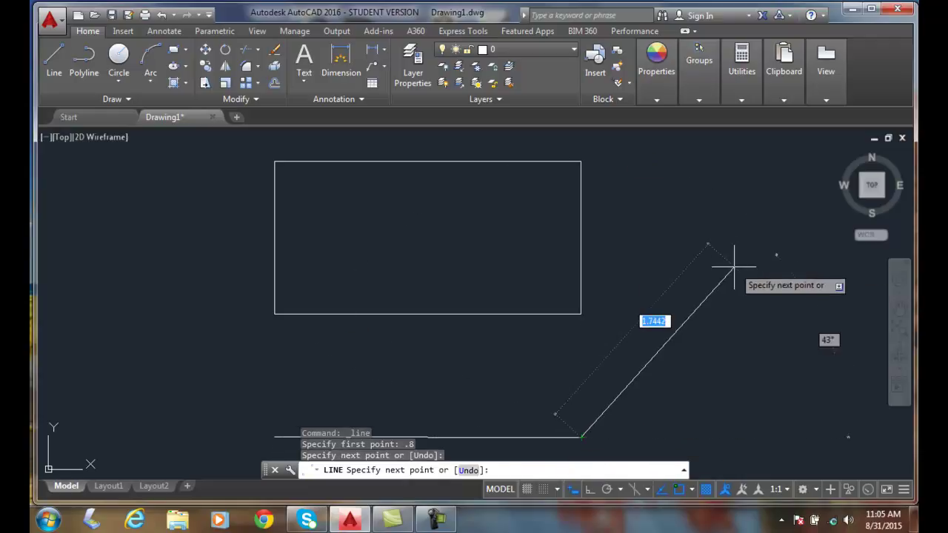
- Finish the lower line, then erase it so only the rectangle is left
{"action": "key", "text": "Return"}
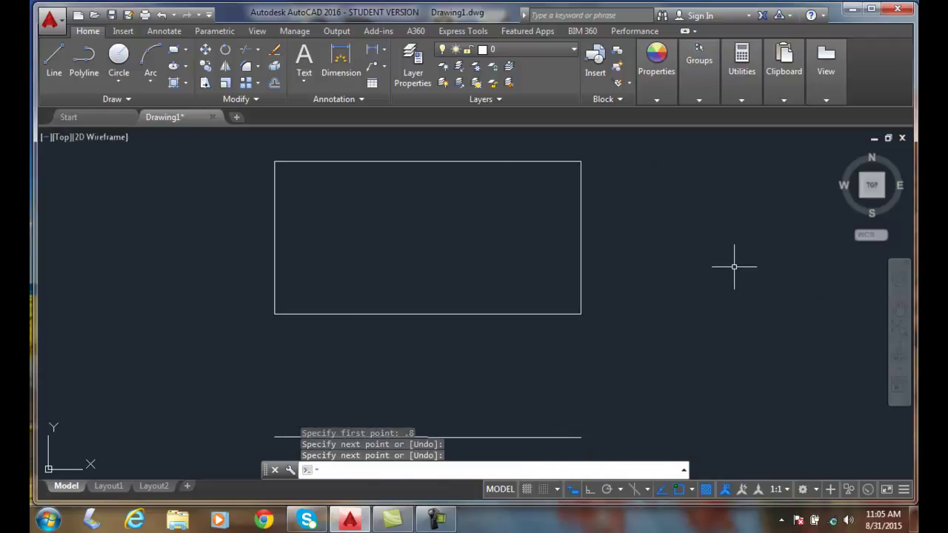
{"action": "scroll", "coordinate": [729, 269], "scroll_direction": "down", "scroll_amount": 2}
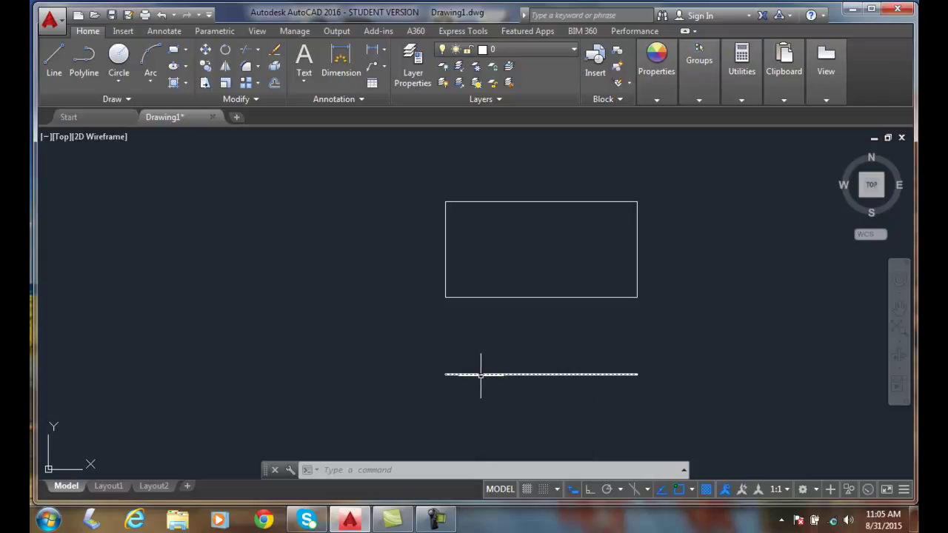
{"action": "left_click", "coordinate": [273, 48]}
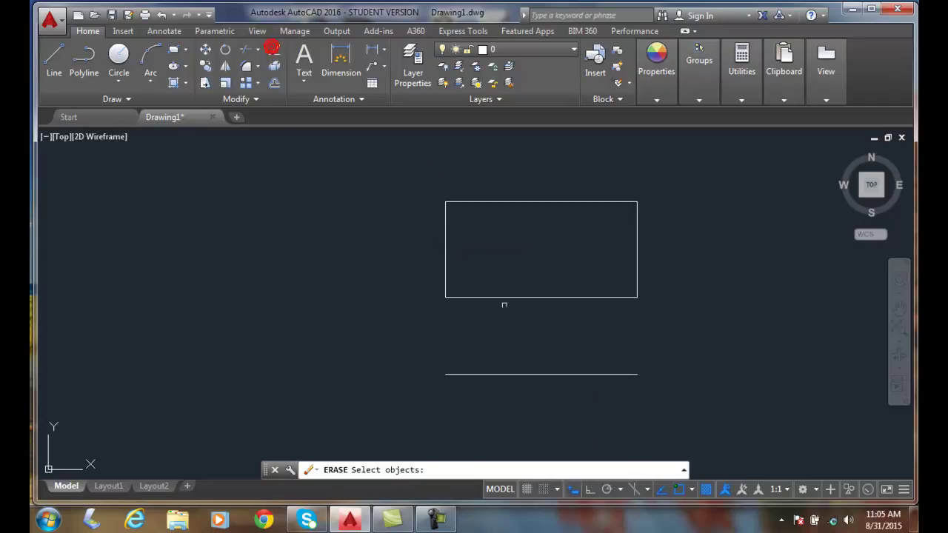
{"action": "left_click", "coordinate": [510, 374]}
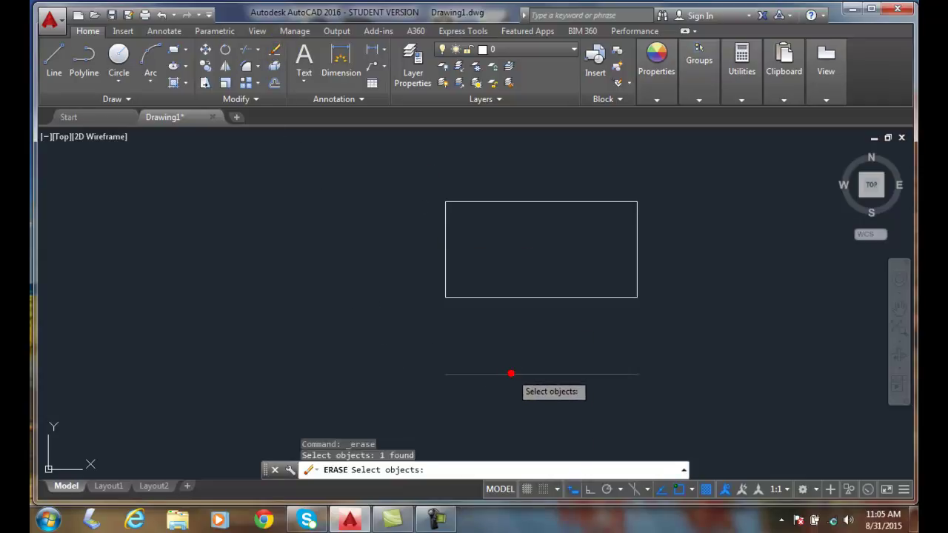
{"action": "key", "text": "Return"}
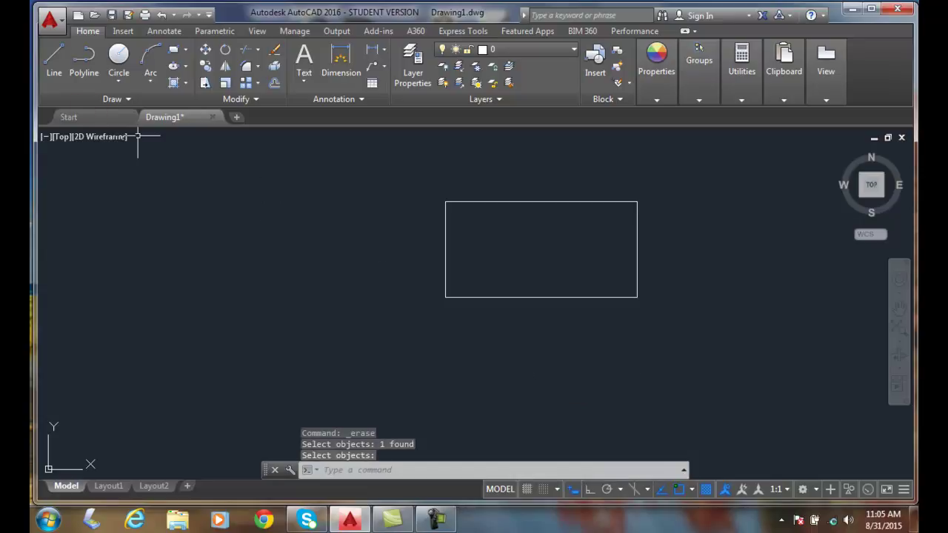
- Draw a line 0.8 below the rectangle, from under its lower-left to lower-right corner
{"action": "left_click", "coordinate": [54, 62]}
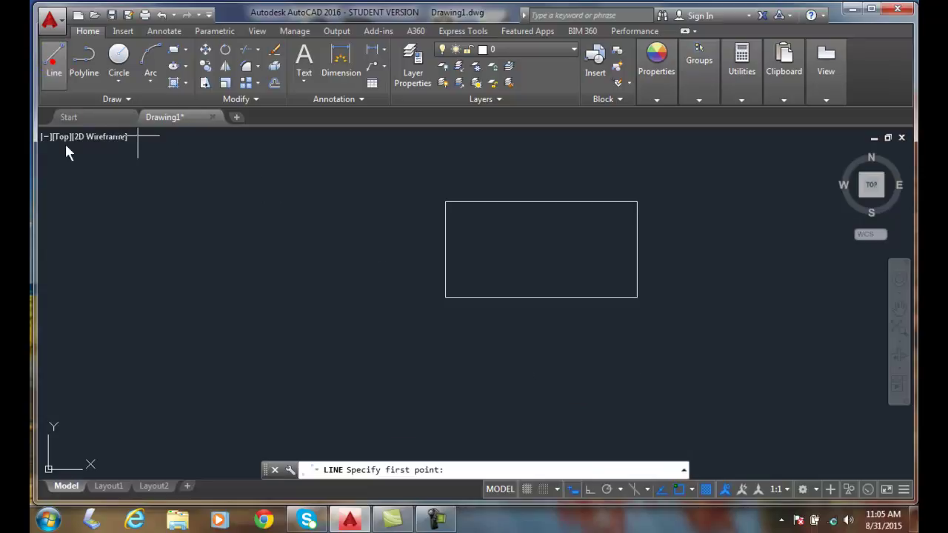
{"action": "left_click", "coordinate": [445, 375]}
{"action": "key", "text": "Return"}
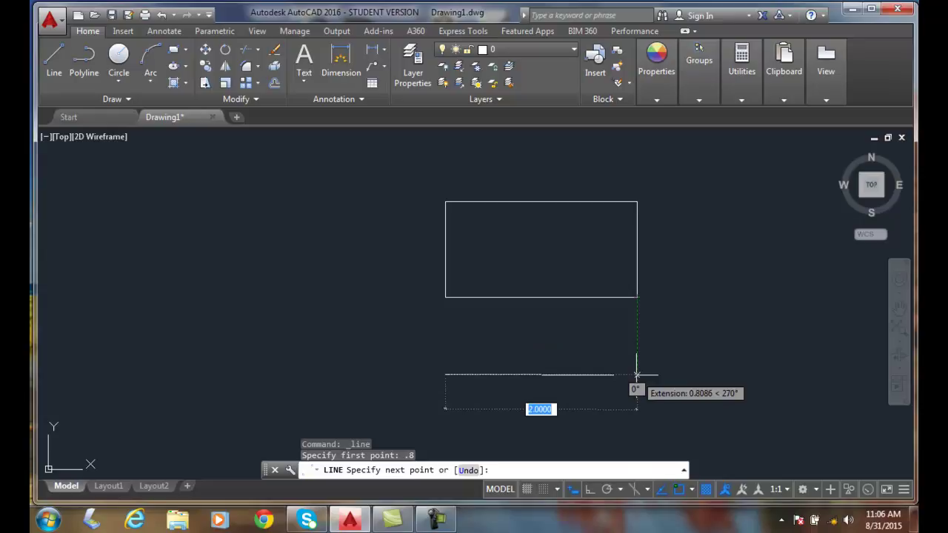
{"action": "left_click", "coordinate": [636, 374]}
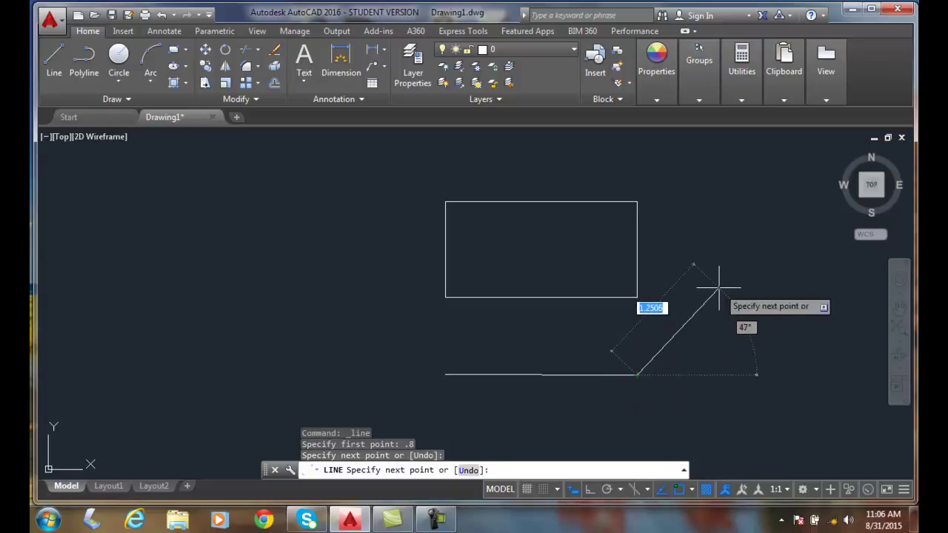
{"action": "key", "text": "Return"}
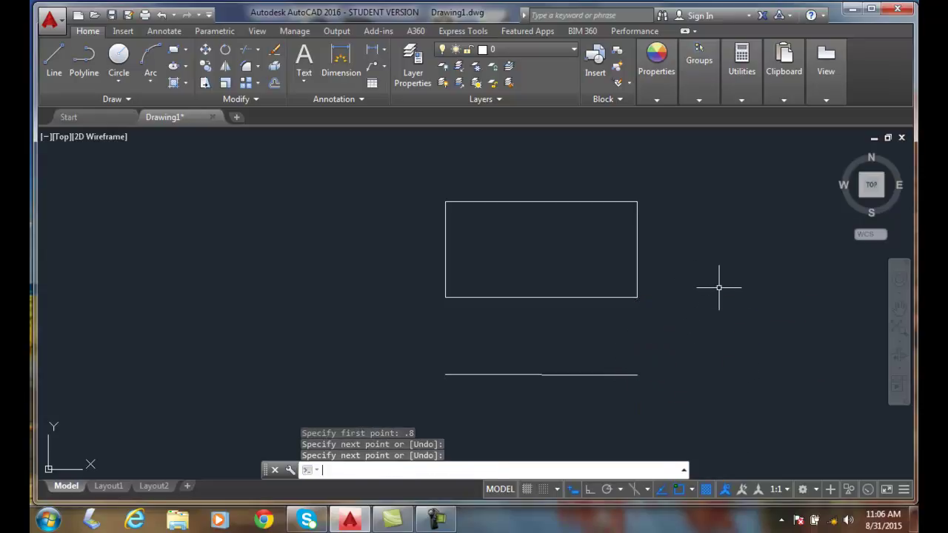
- Shift the view left and draw a slanted line rising up and to the right
{"action": "left_click", "coordinate": [898, 311]}
{"action": "left_click_drag", "start_coordinate": [776, 301], "coordinate": [371, 303]}
{"action": "key", "text": "Escape"}
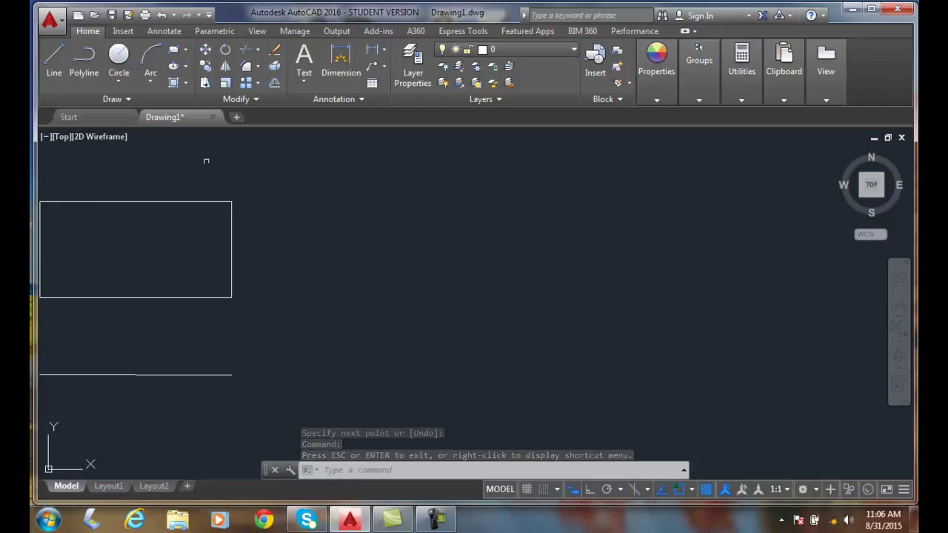
{"action": "left_click", "coordinate": [51, 64]}
{"action": "left_click", "coordinate": [370, 341]}
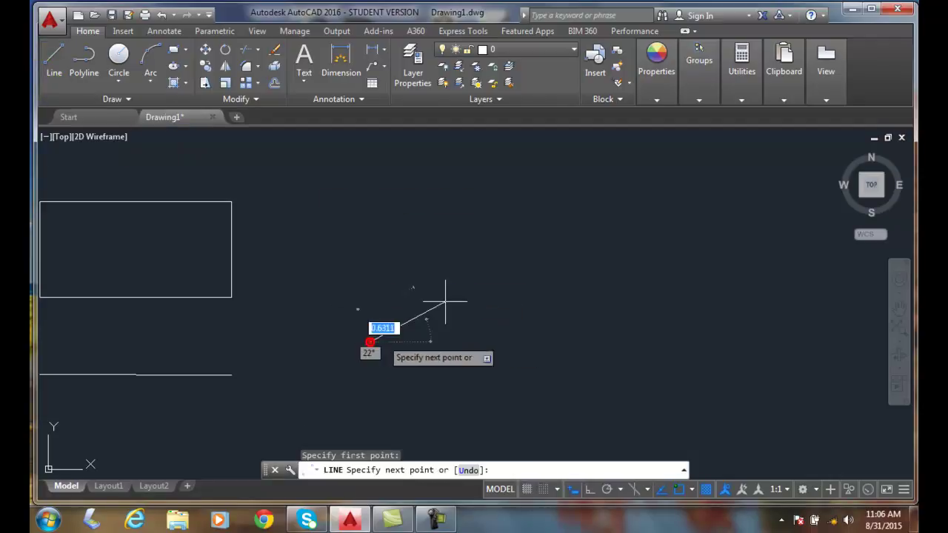
{"action": "left_click", "coordinate": [432, 251]}
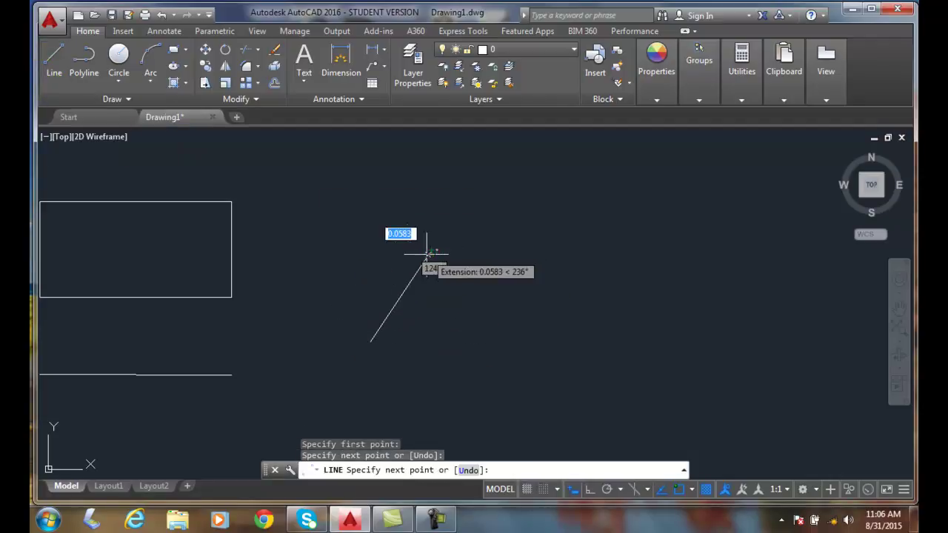
{"action": "key", "text": "Return"}
- Draw a 3-point arc from the slanted line's top end curving down to the right
{"action": "left_click", "coordinate": [152, 56]}
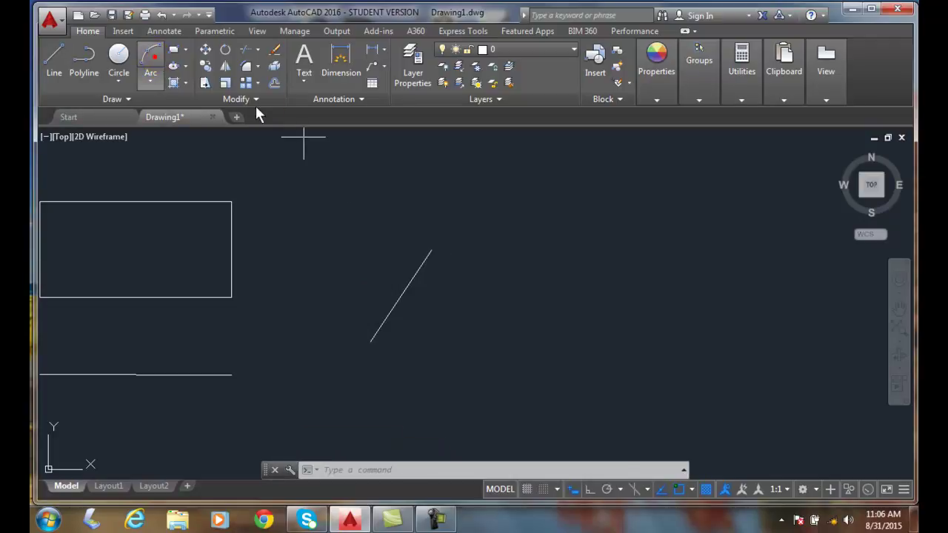
{"action": "left_click", "coordinate": [442, 259]}
{"action": "left_click", "coordinate": [459, 314]}
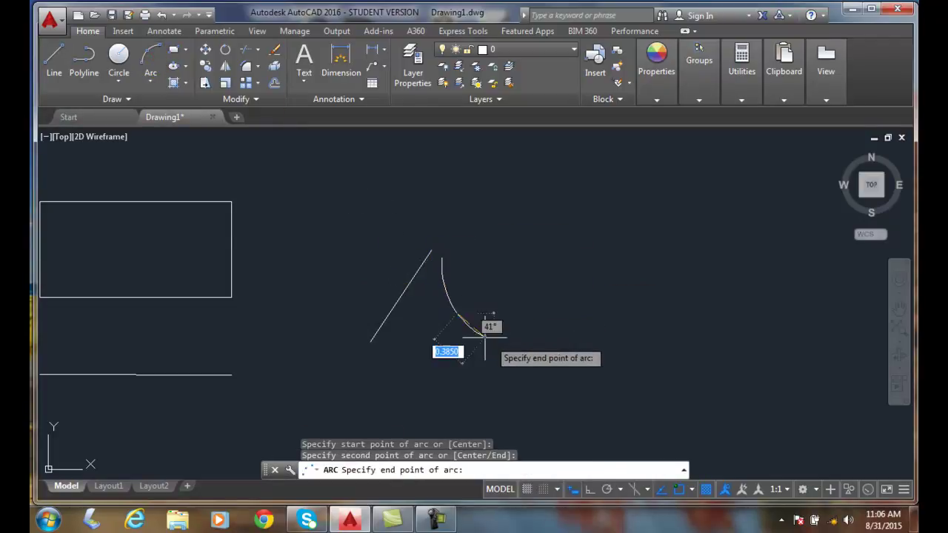
{"action": "left_click", "coordinate": [524, 355]}
{"action": "key", "text": "Return"}
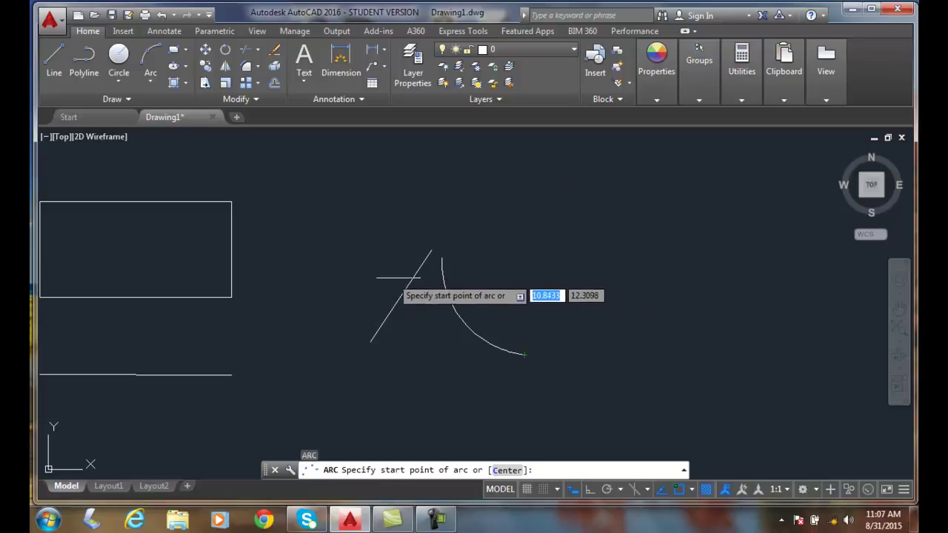
- Stretch the slanted line's top endpoint by its grip until it stops just below the arc's start
{"action": "key", "text": "Escape"}
{"action": "left_click", "coordinate": [417, 269]}
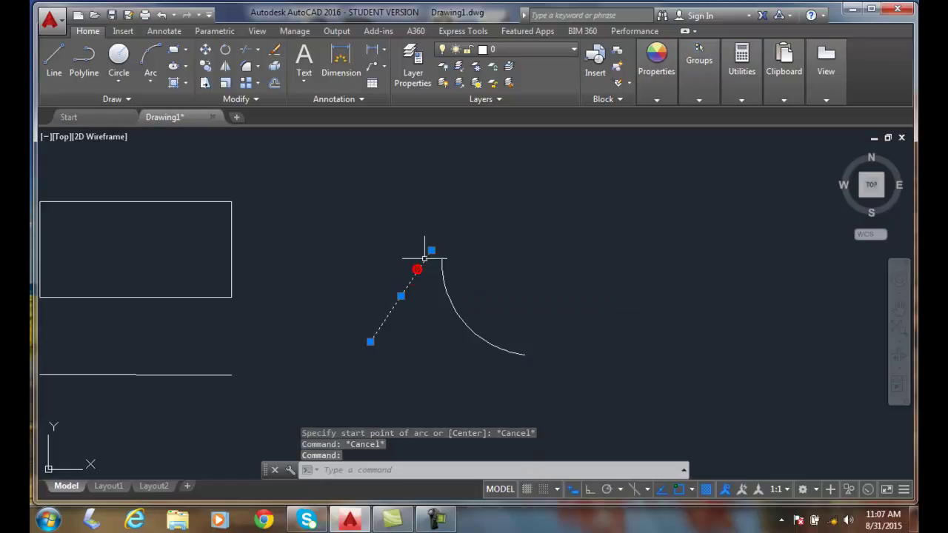
{"action": "left_click", "coordinate": [431, 251]}
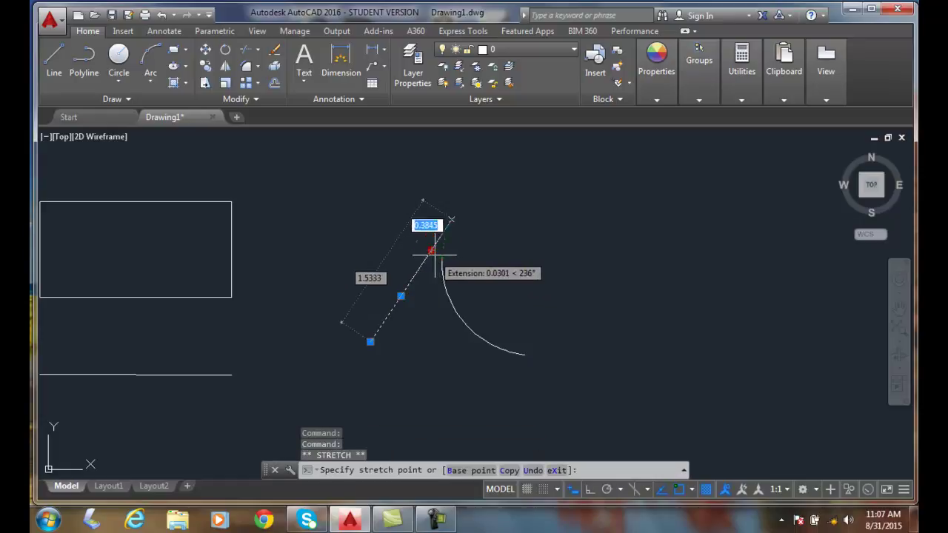
{"action": "left_click", "coordinate": [427, 272]}
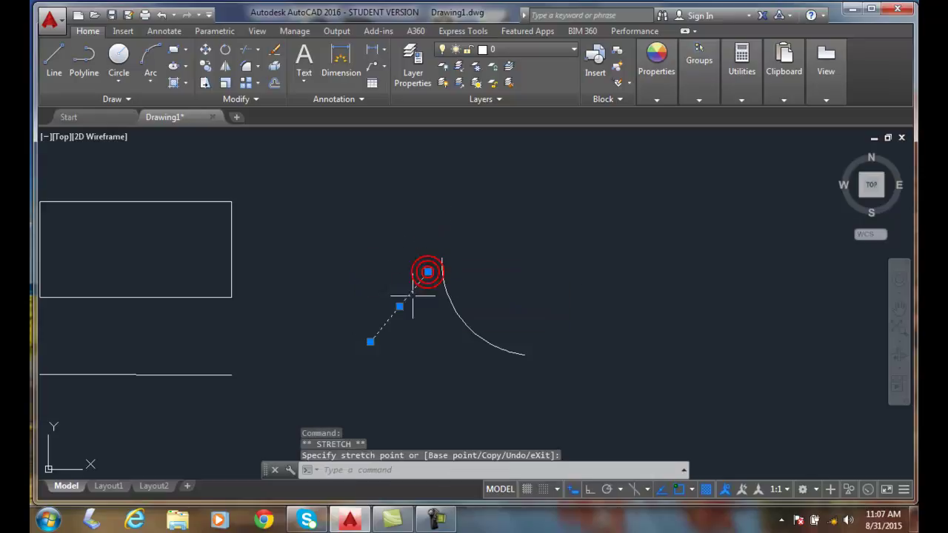
{"action": "key", "text": "Escape"}
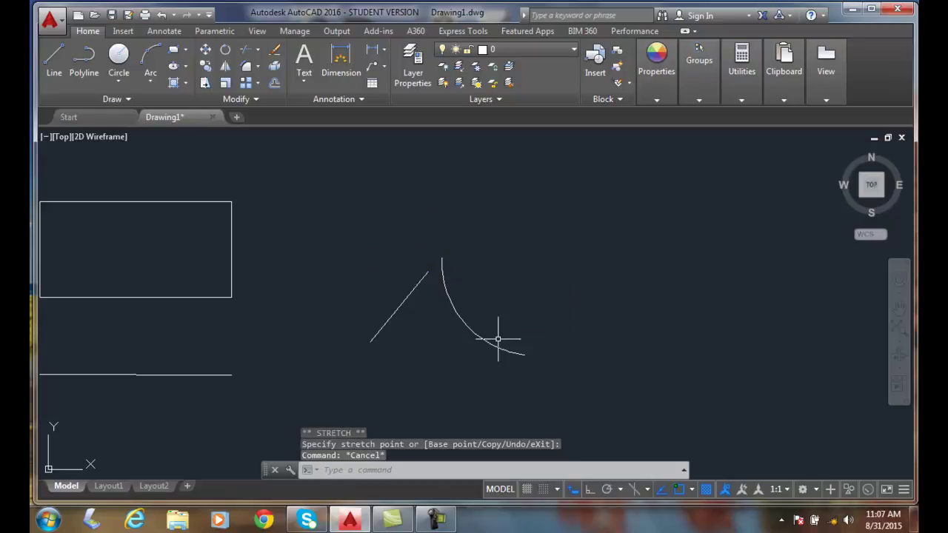
{"action": "left_click", "coordinate": [422, 279]}
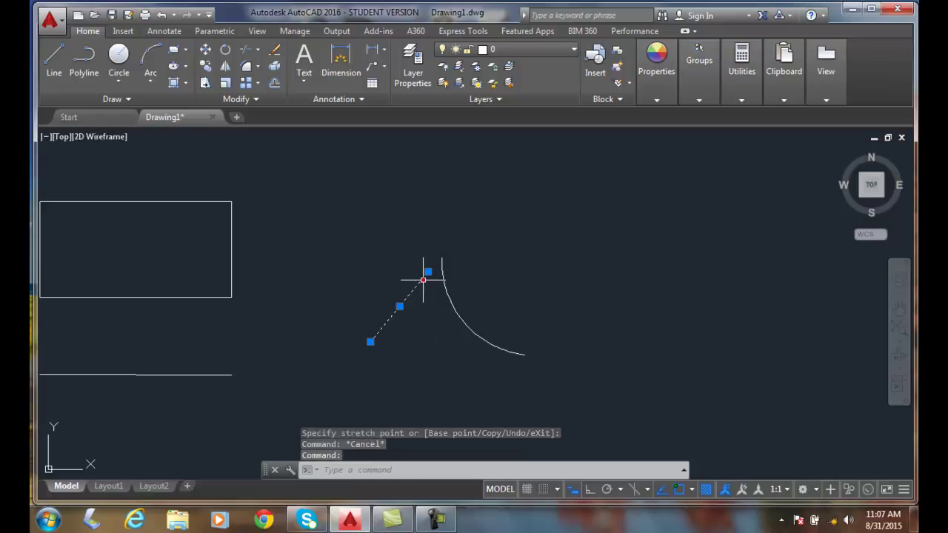
{"action": "left_click", "coordinate": [427, 273]}
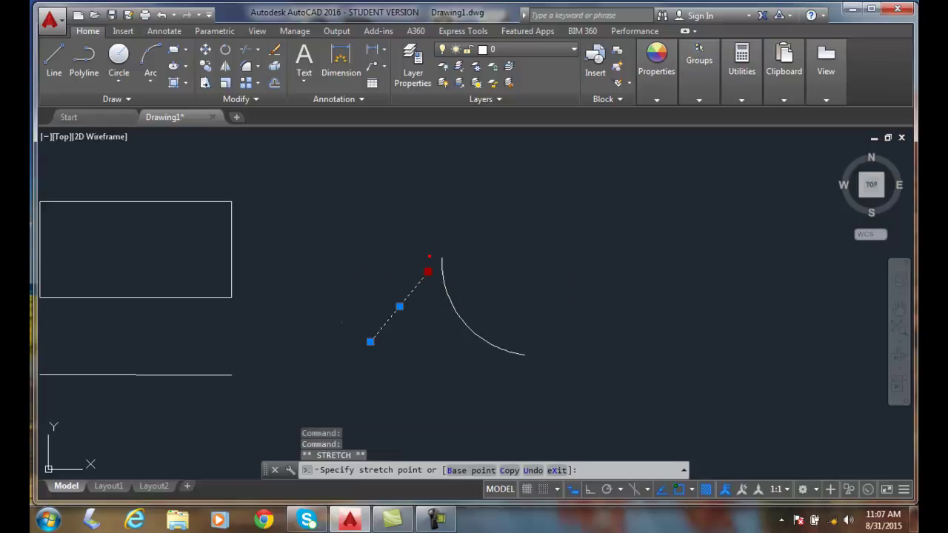
{"action": "left_click", "coordinate": [428, 256]}
{"action": "key", "text": "Escape"}
{"action": "key", "text": "Escape"}
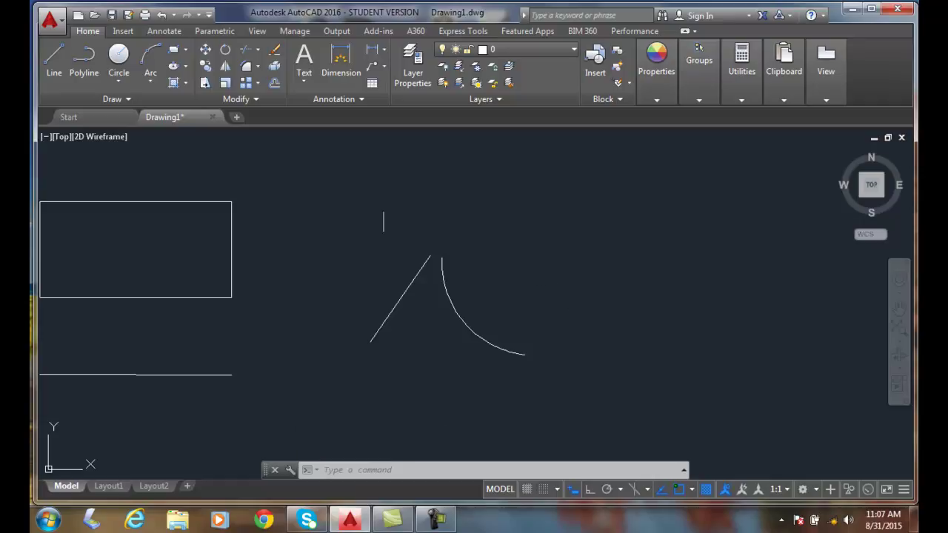
- Draw a small center-radius circle at the extended intersection of the slanted line and arc
{"action": "left_click", "coordinate": [118, 59]}
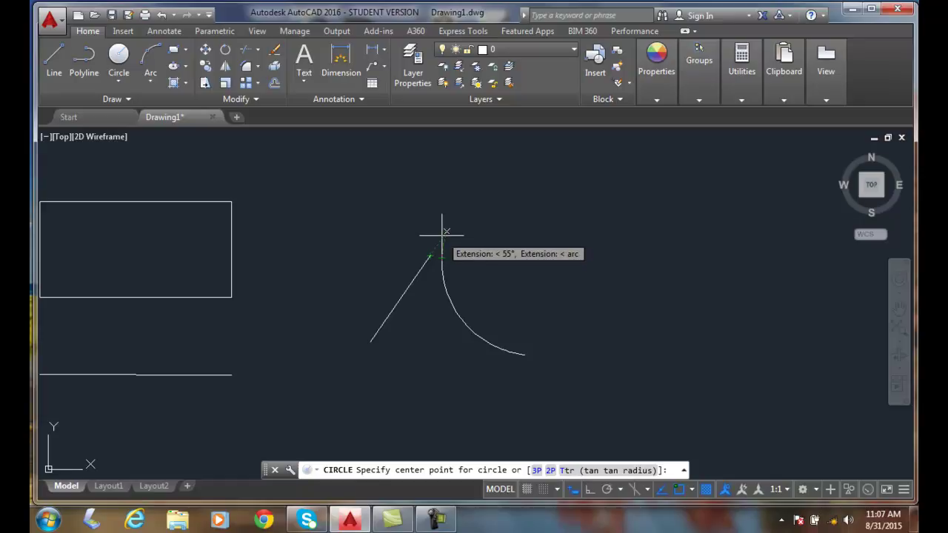
{"action": "left_click", "coordinate": [444, 232]}
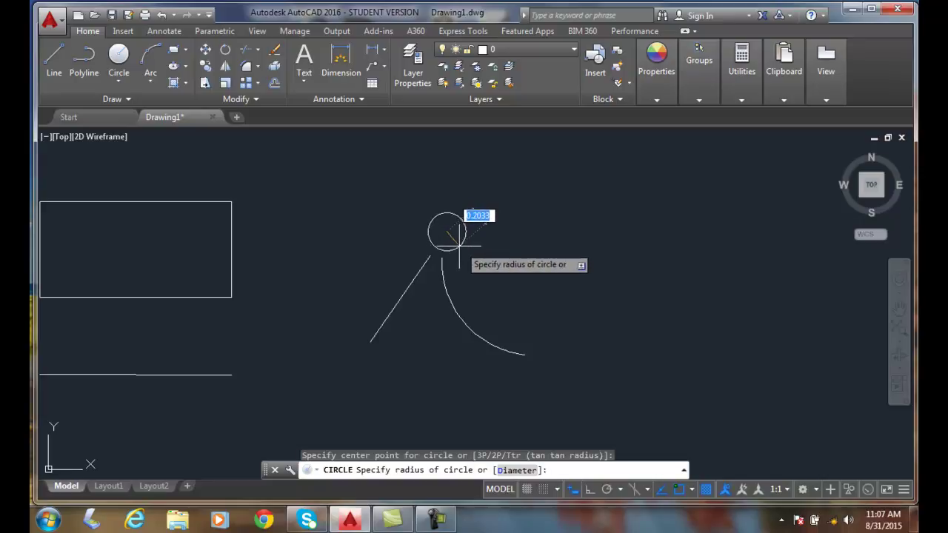
{"action": "left_click", "coordinate": [458, 245]}
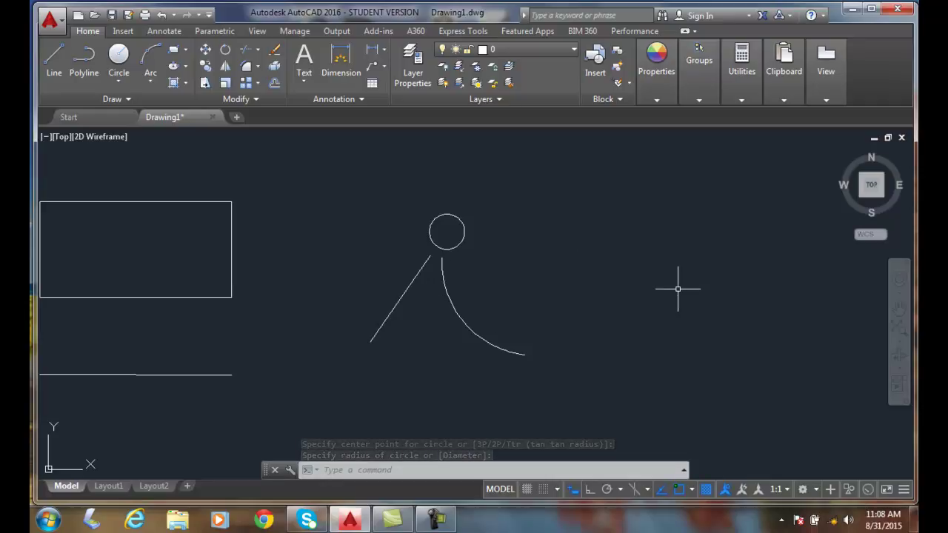
- Erase the small circle
{"action": "left_click", "coordinate": [460, 217]}
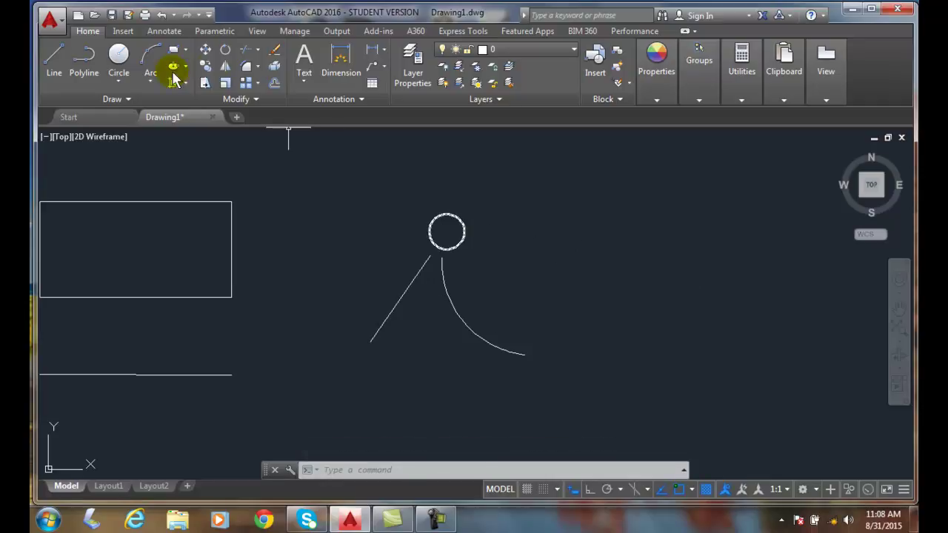
{"action": "left_click", "coordinate": [273, 54]}
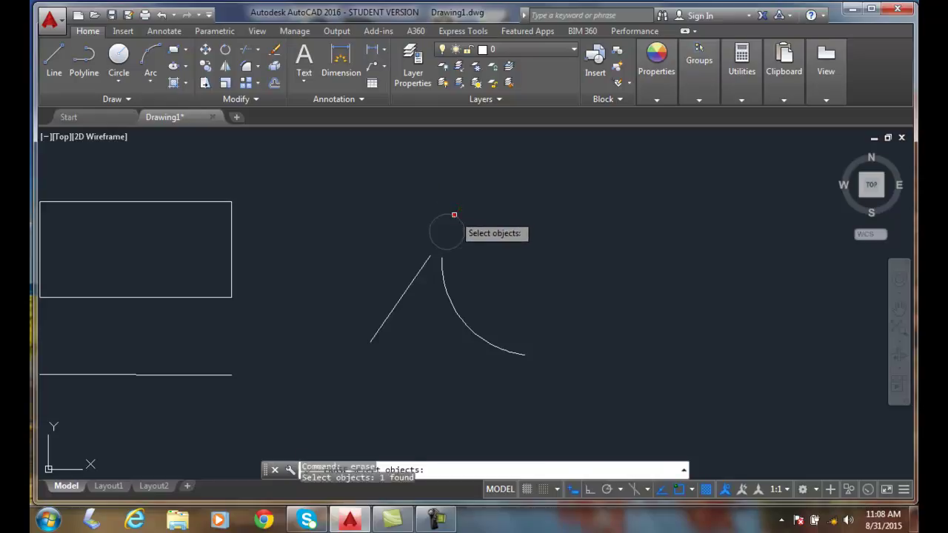
{"action": "left_click", "coordinate": [453, 215]}
{"action": "key", "text": "Return"}
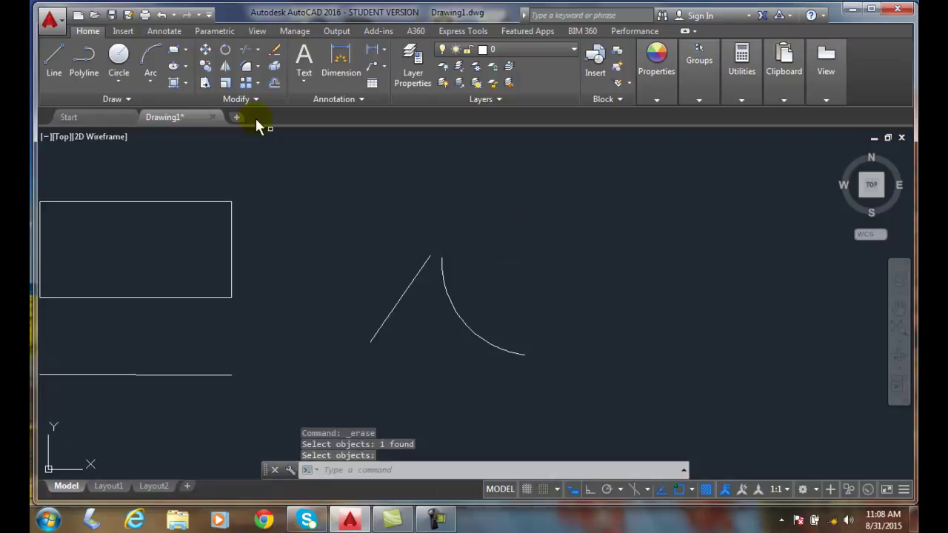
- Draw a larger circle at the extended line–arc intersection, reaching the line and arc ends
{"action": "left_click", "coordinate": [120, 55]}
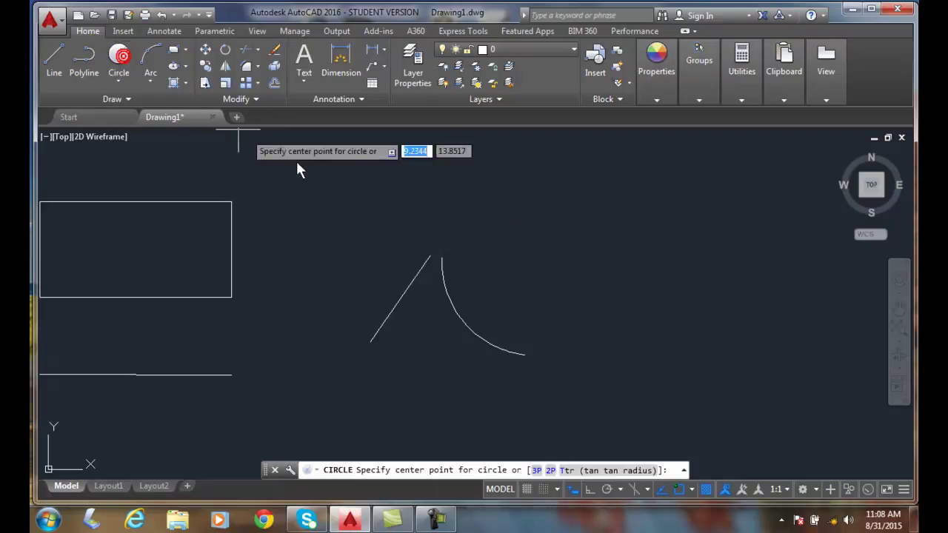
{"action": "left_click", "coordinate": [445, 237]}
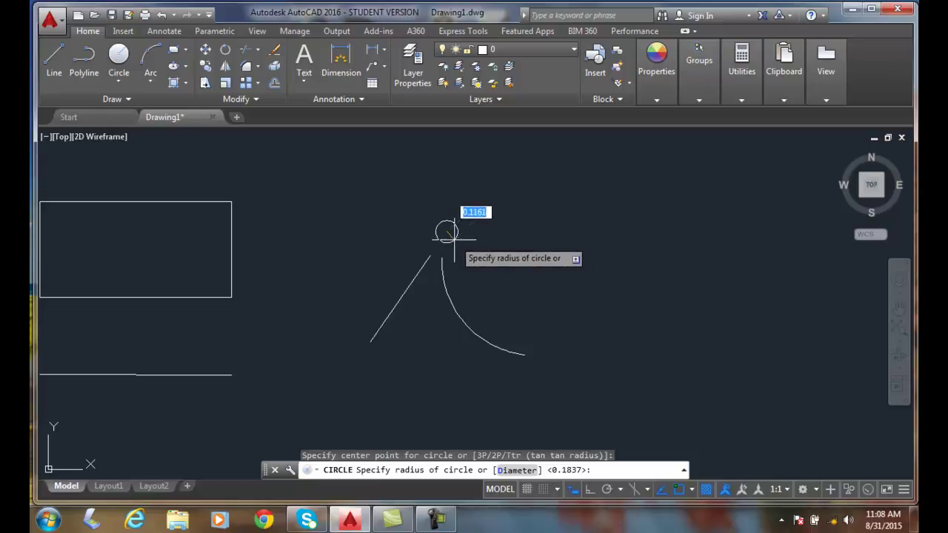
{"action": "left_click", "coordinate": [467, 244]}
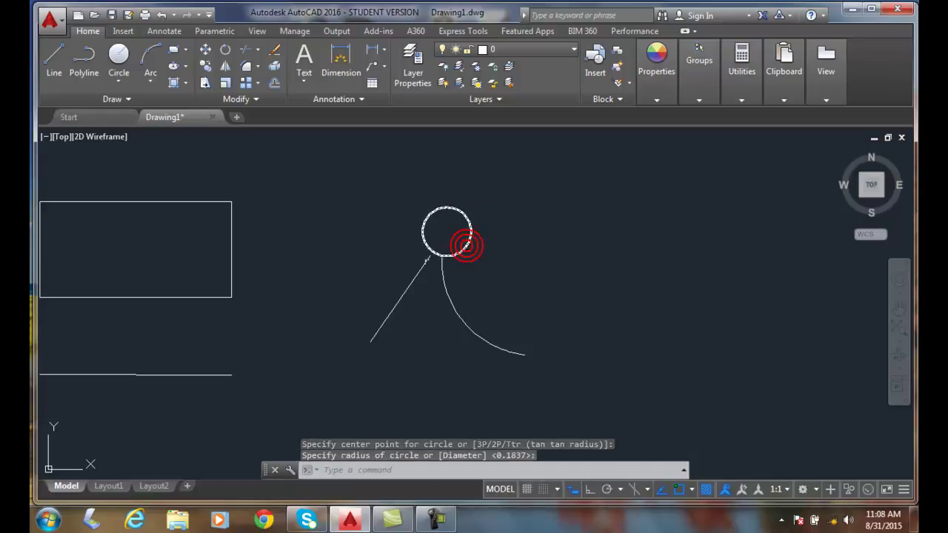